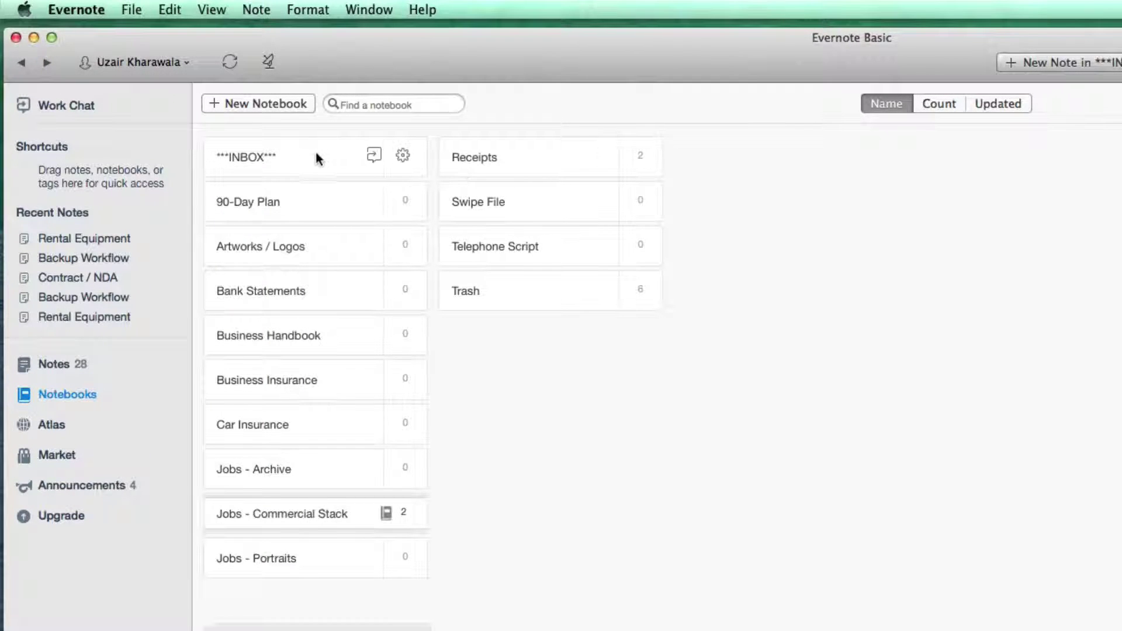
Sort the notebooks list by note count, then by last update, then back by name
click(932, 102)
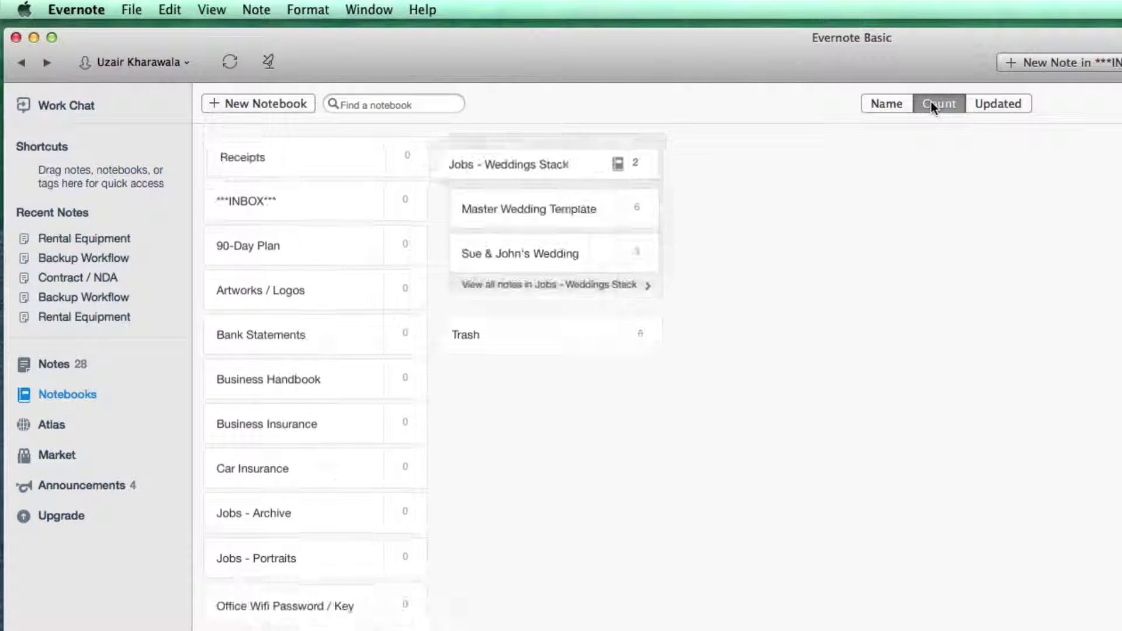
click(999, 103)
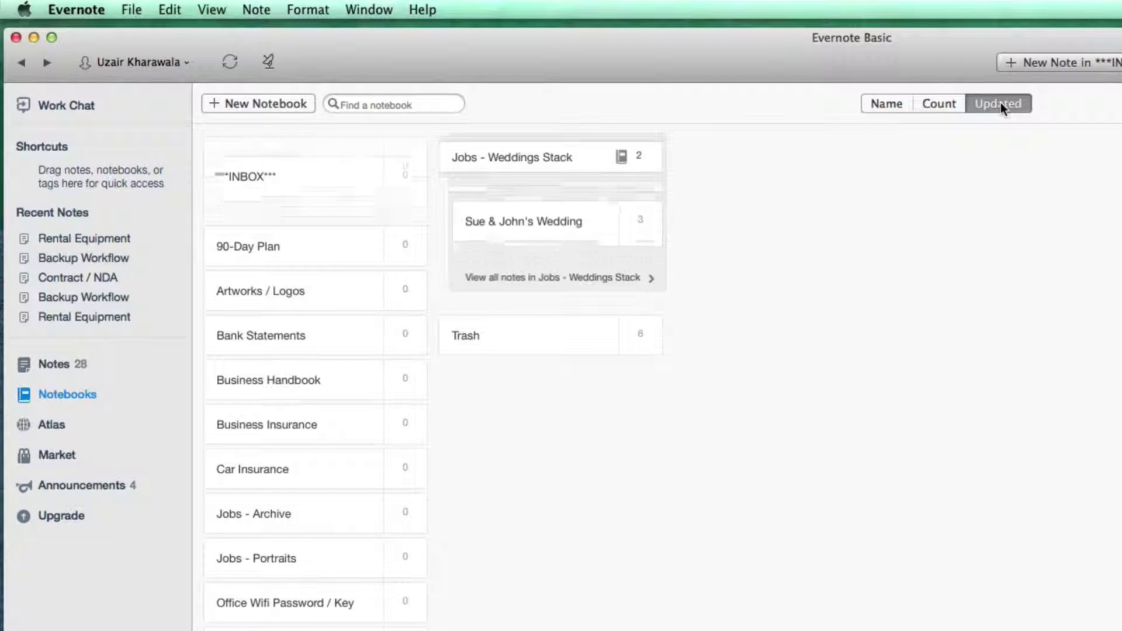
click(885, 104)
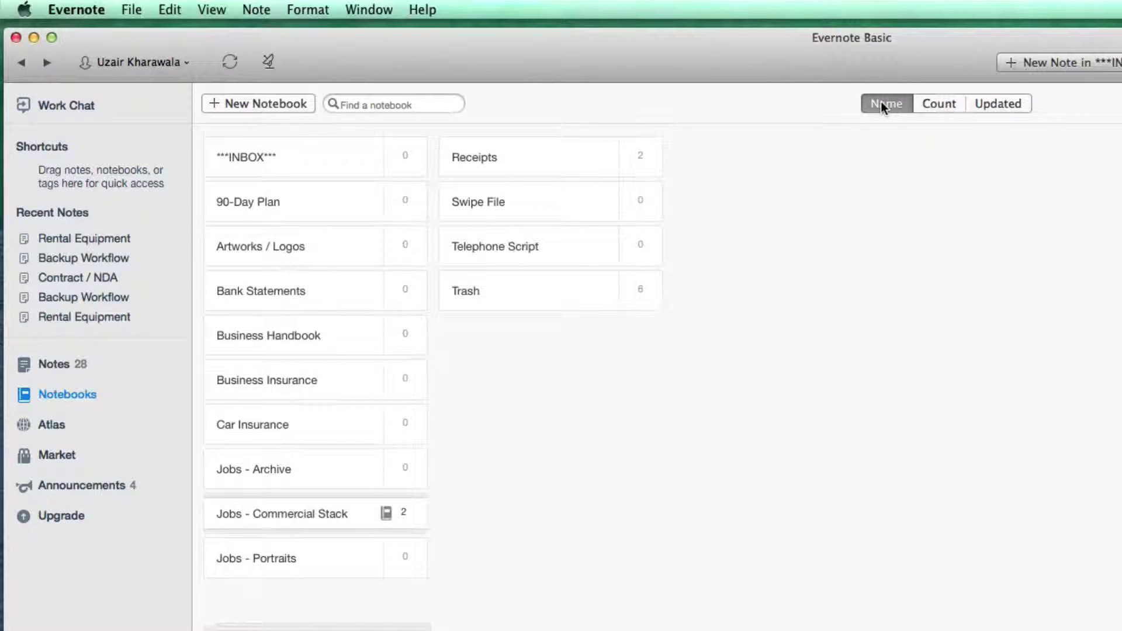
Open Account Info and go to More Account Settings in the browser
mouse_move(215, 159)
click(184, 61)
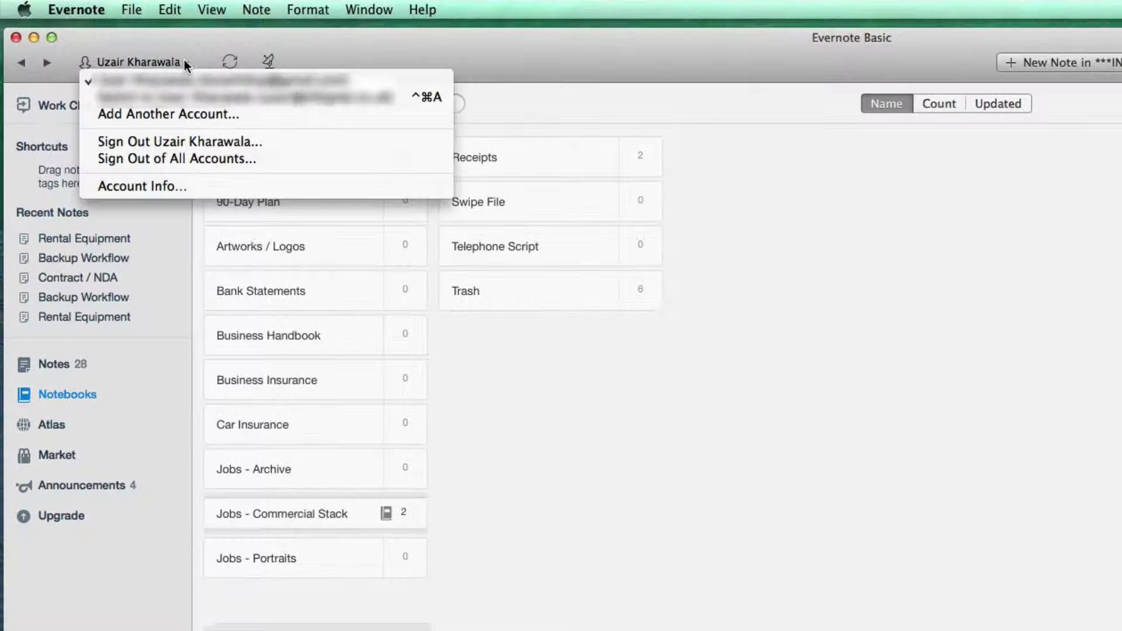
click(173, 185)
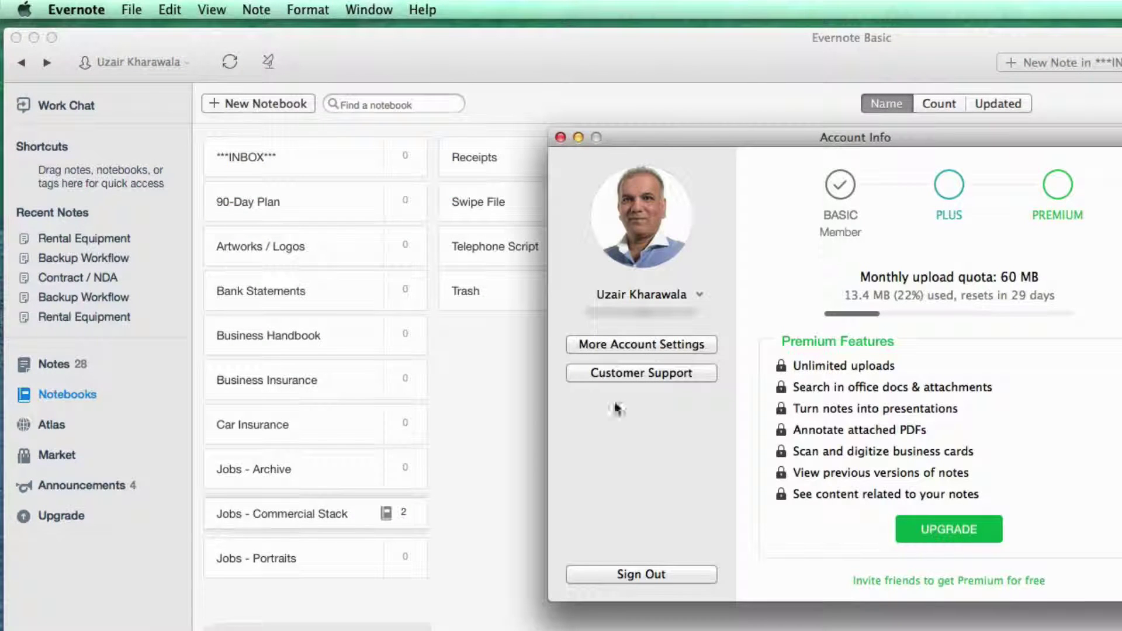
click(625, 345)
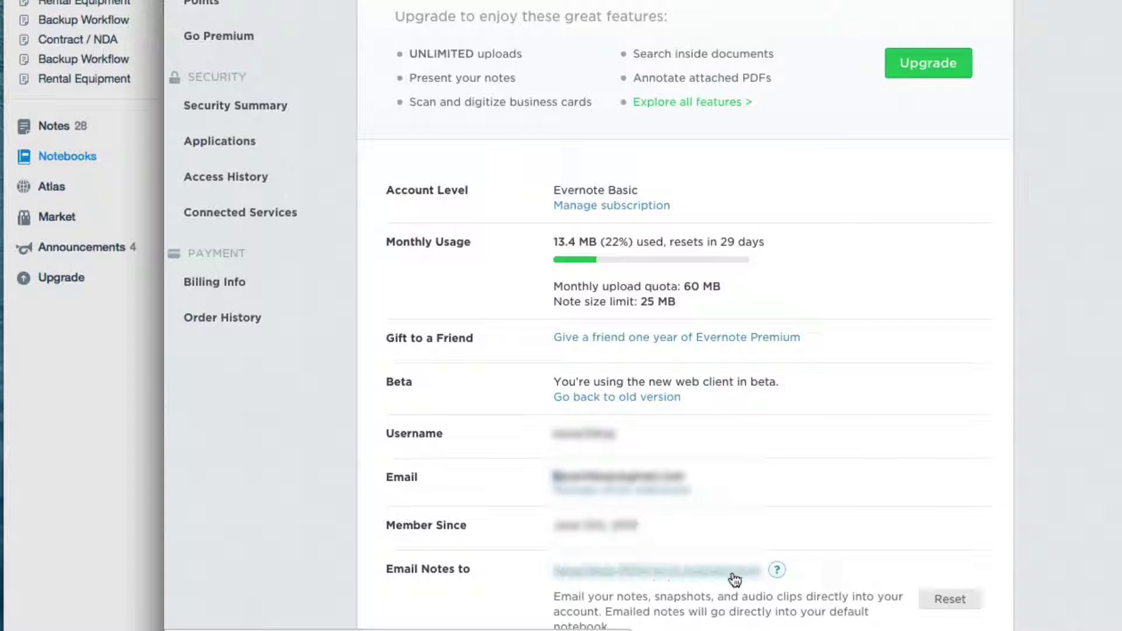
Select the Email Notes to address on the Account Summary page and close the settings page
drag(764, 570, 554, 570)
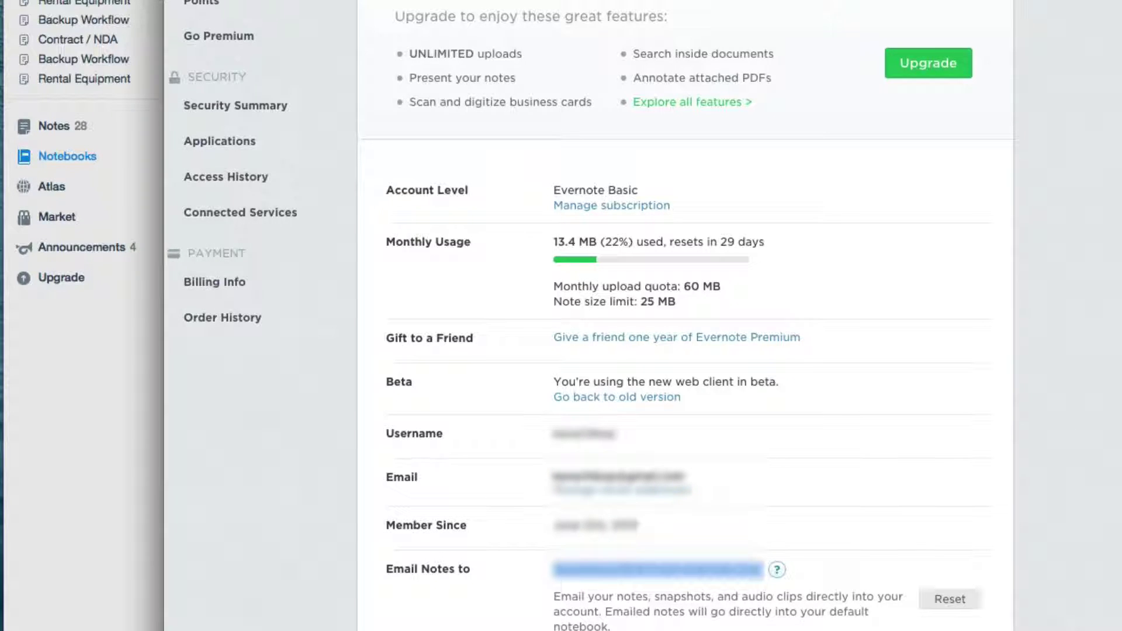
key(Escape)
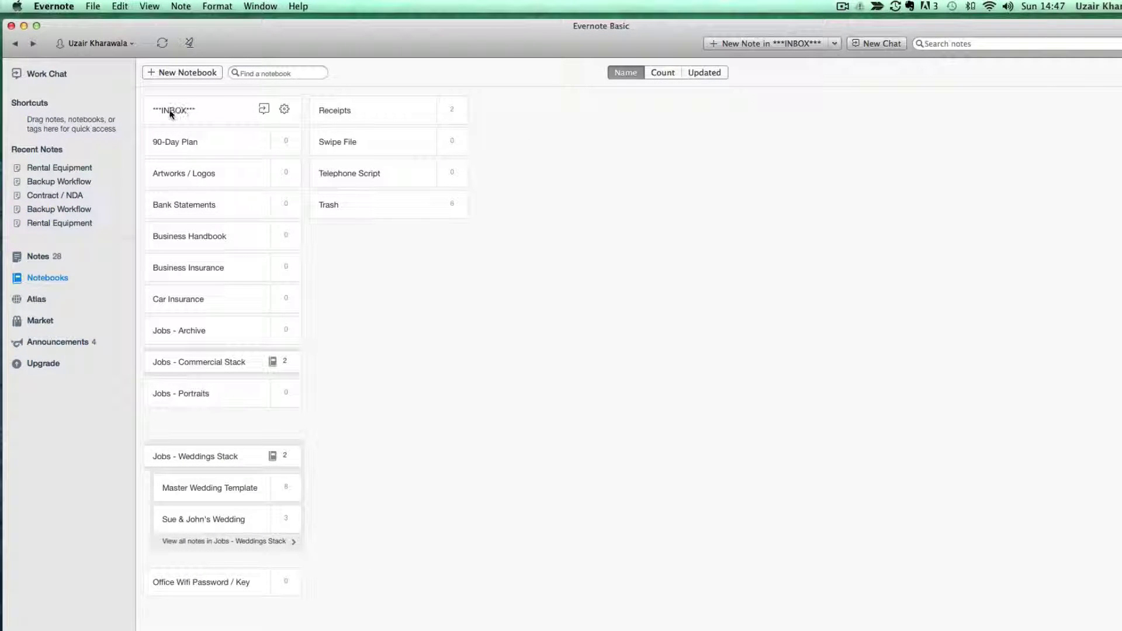
In Preferences, keep ***INBOX*** as the default notebook, then close the Preferences window
click(95, 7)
mouse_move(56, 7)
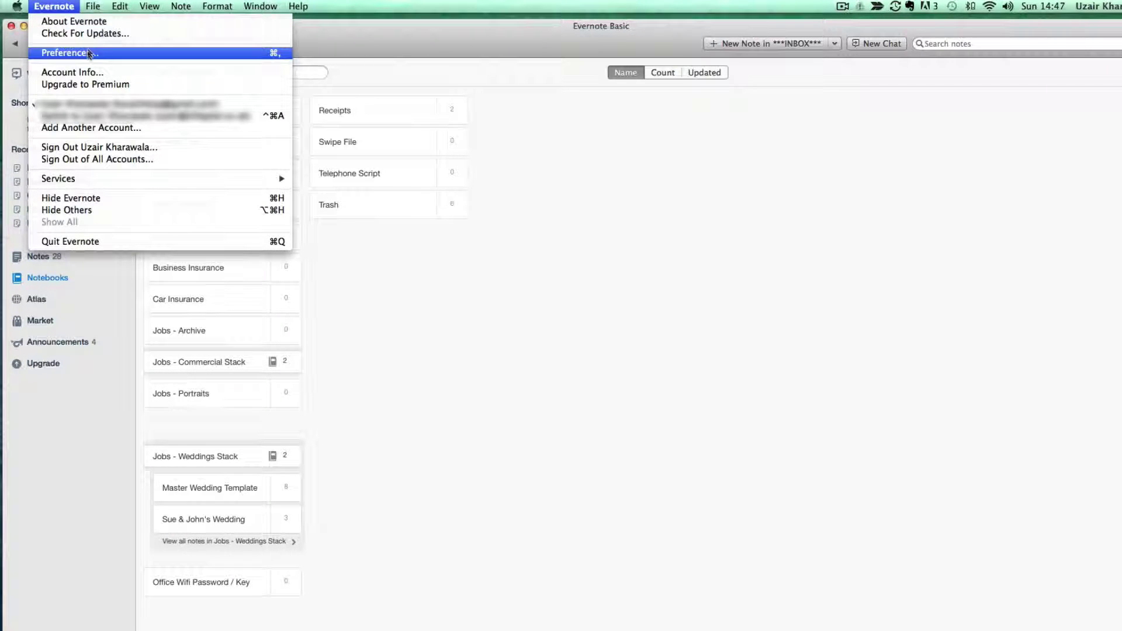
click(88, 54)
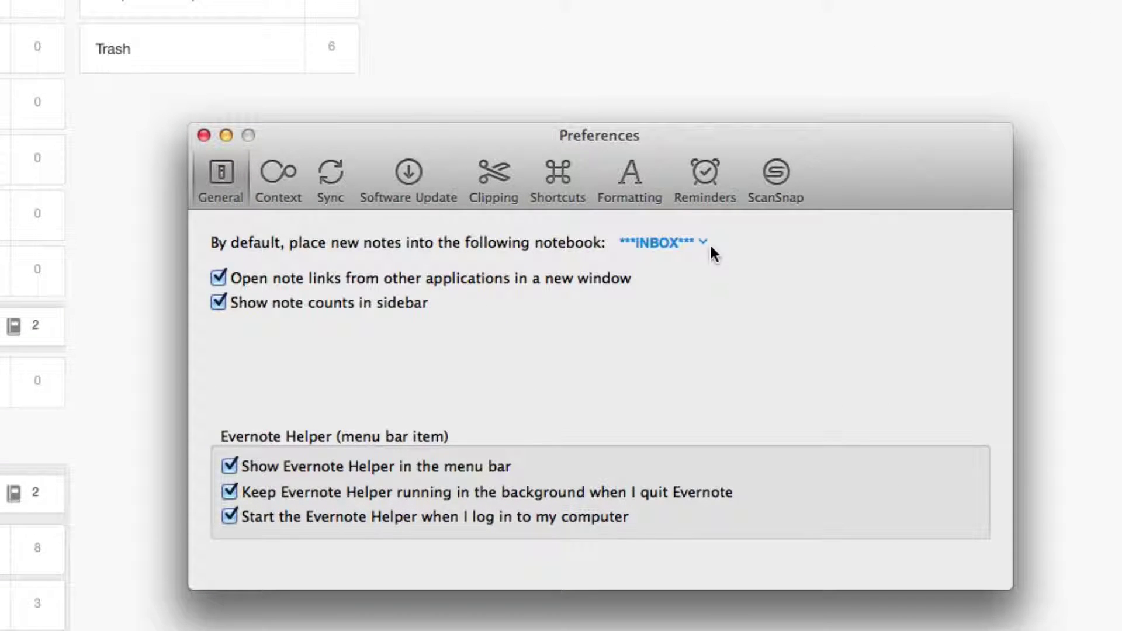
click(701, 243)
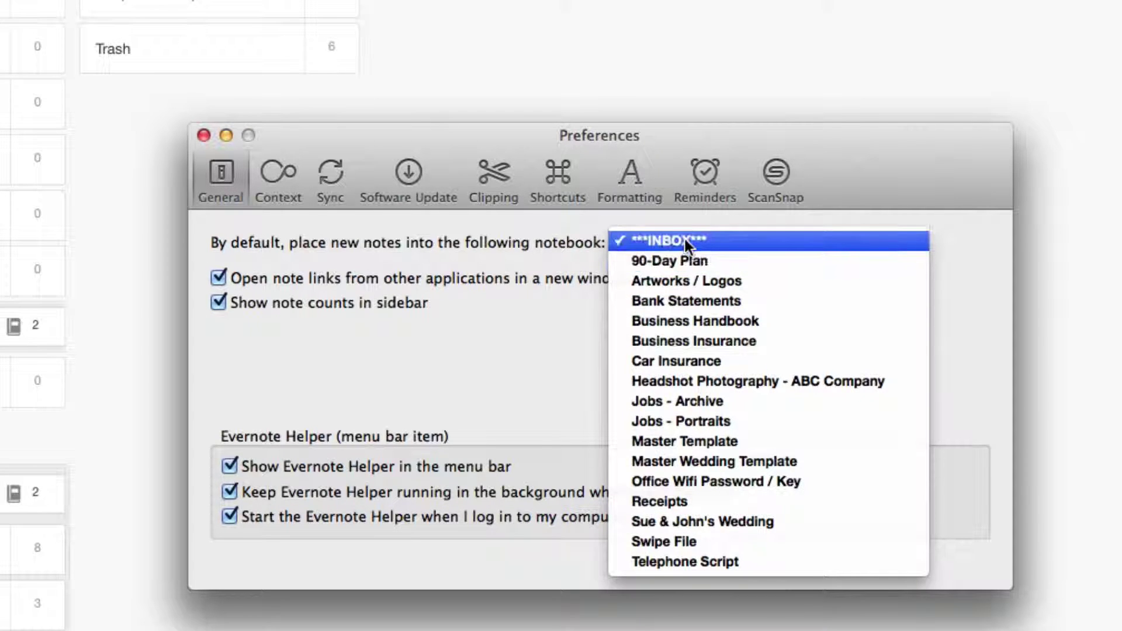
click(662, 240)
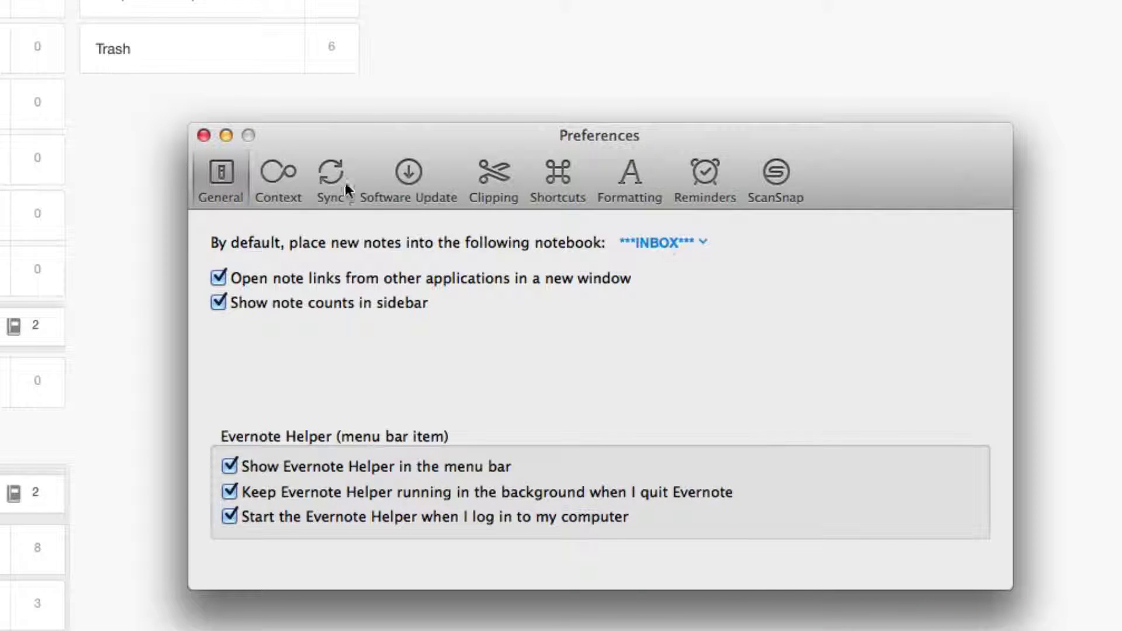
click(203, 136)
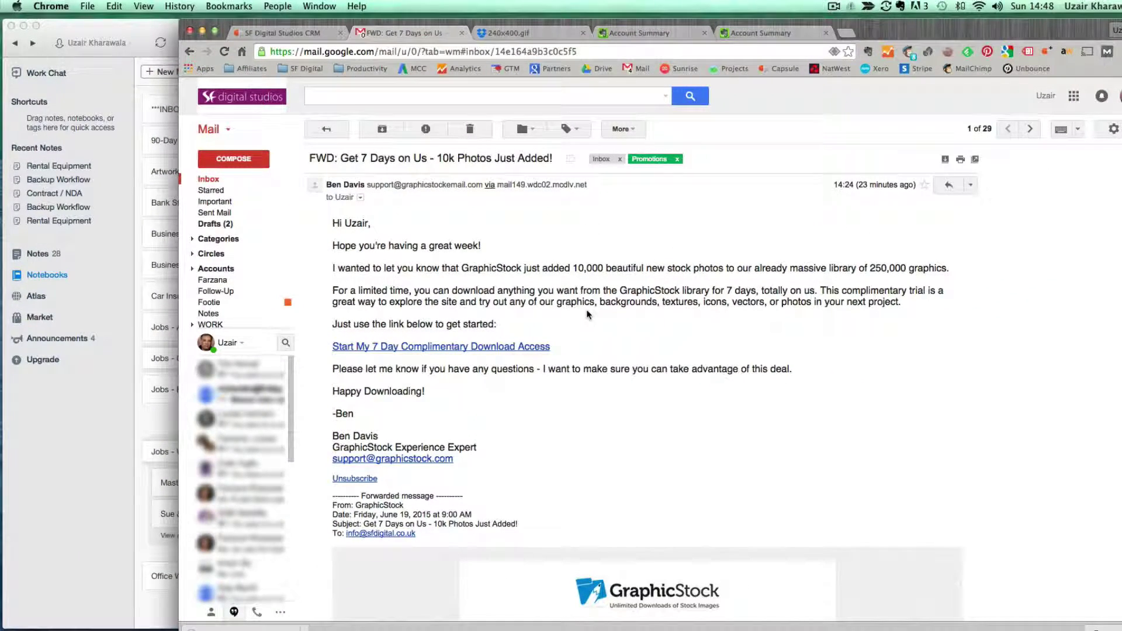
Forward the GraphicStock email to the pasted Evernote note-forwarding address and send it
click(970, 185)
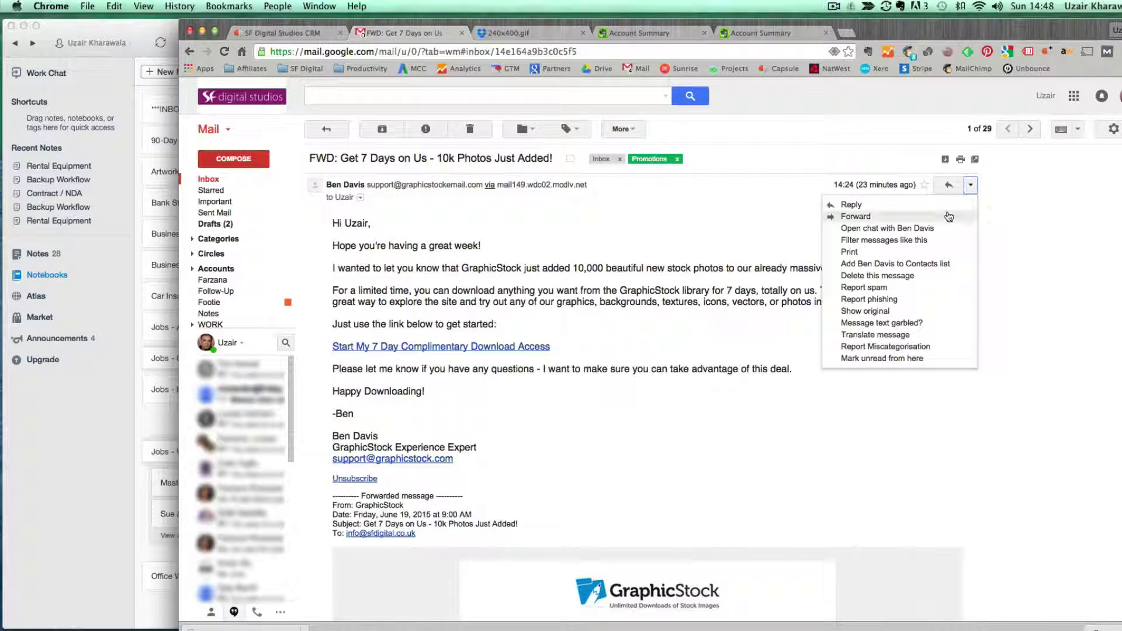
click(856, 217)
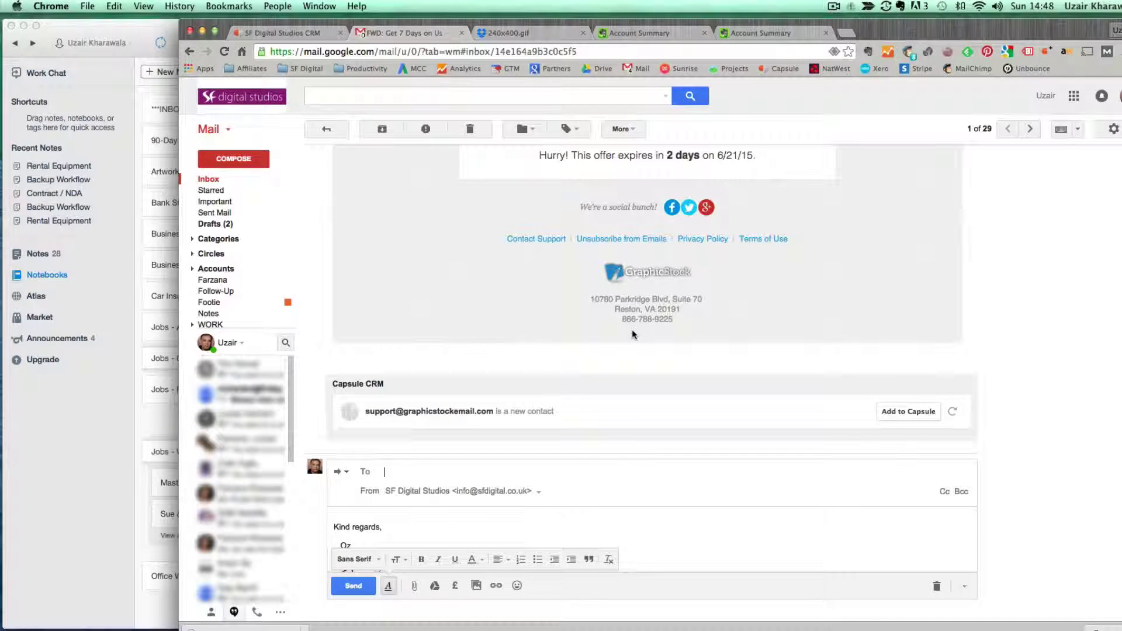
key(super+f)
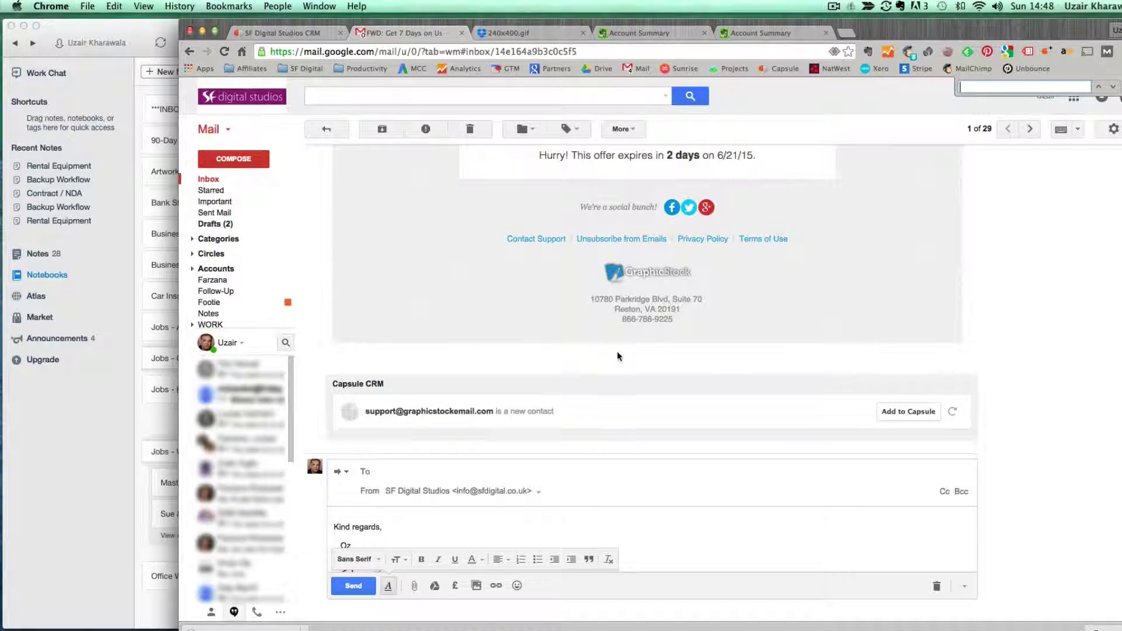
key(super+v)
click(485, 476)
key(super+v)
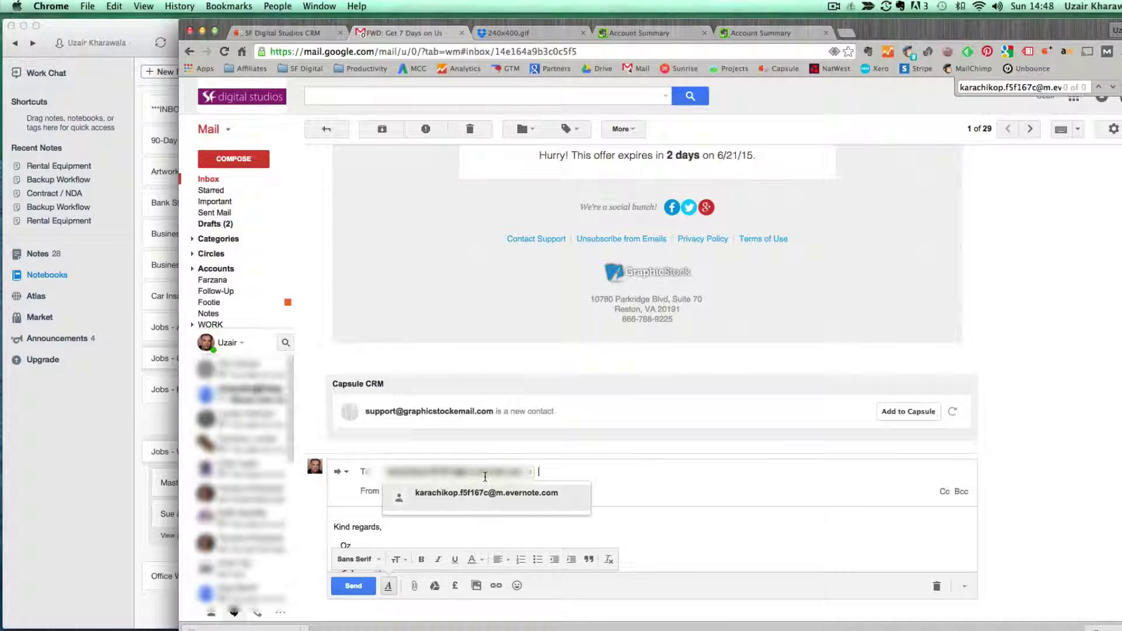
key(Return)
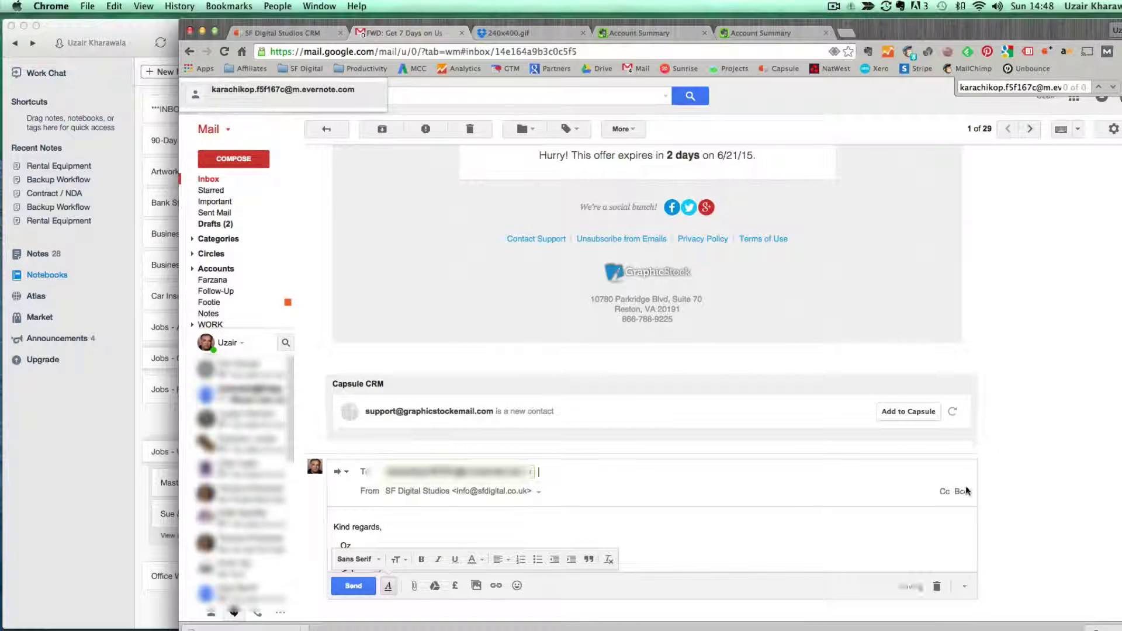
click(352, 587)
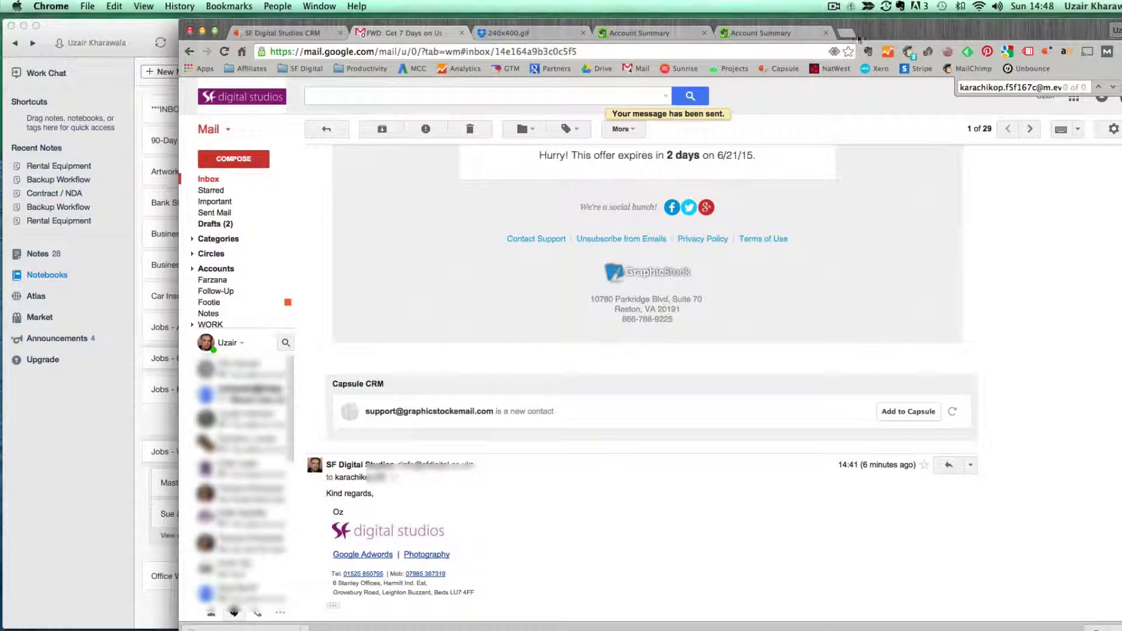
Switch from Chrome to Evernote and open ***INBOX*** to find the note 'Fwd: Get 7 Days on Us'
double_click(874, 32)
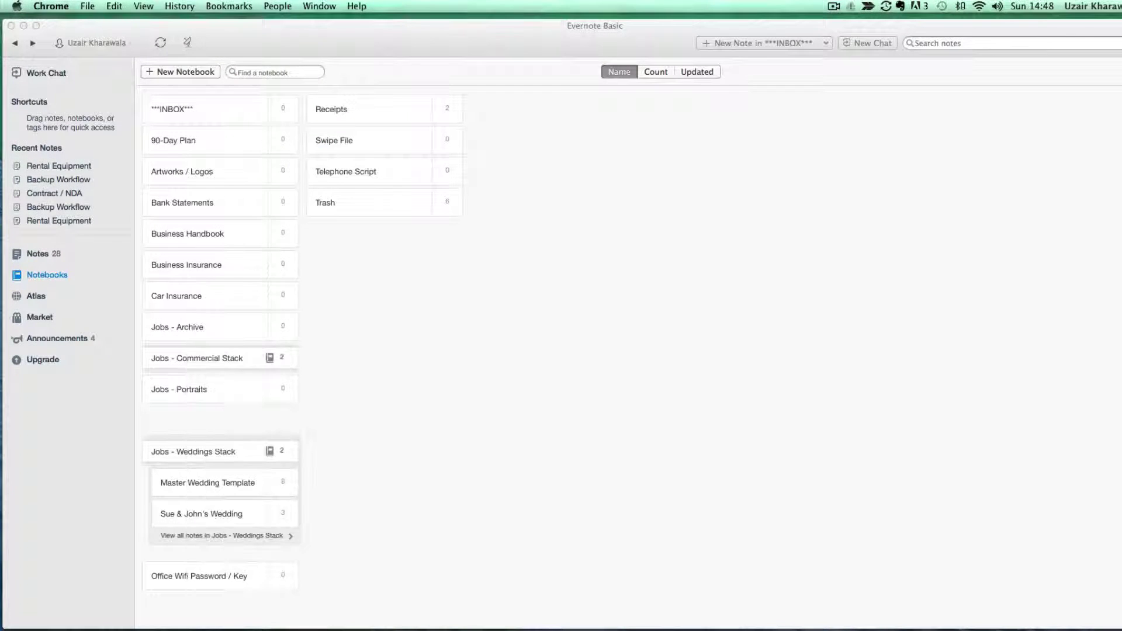
click(767, 243)
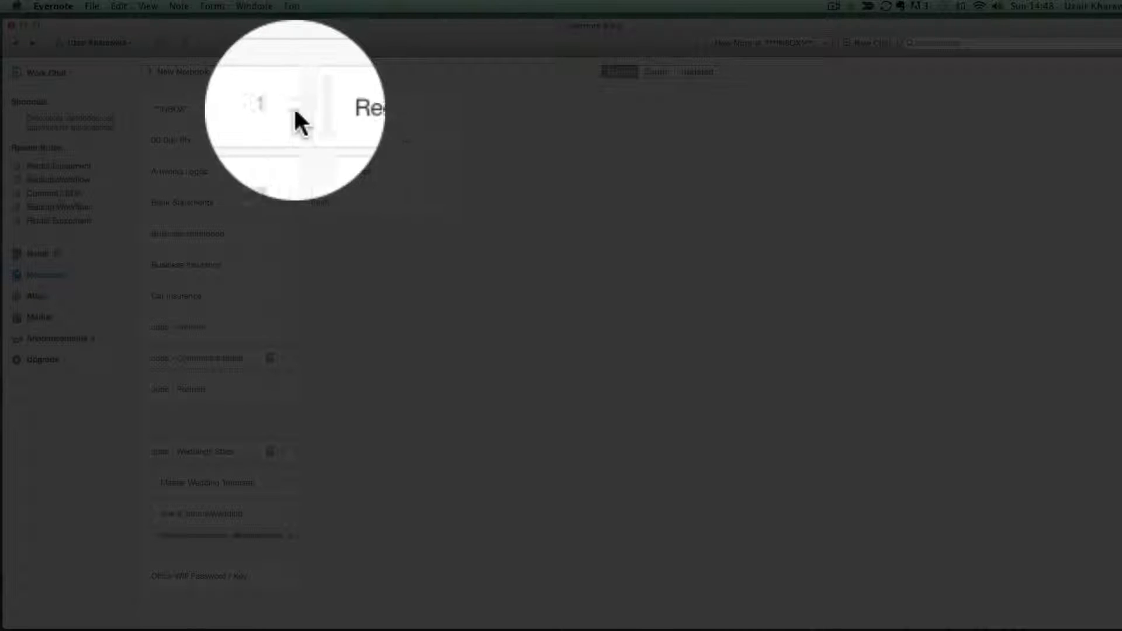
click(178, 109)
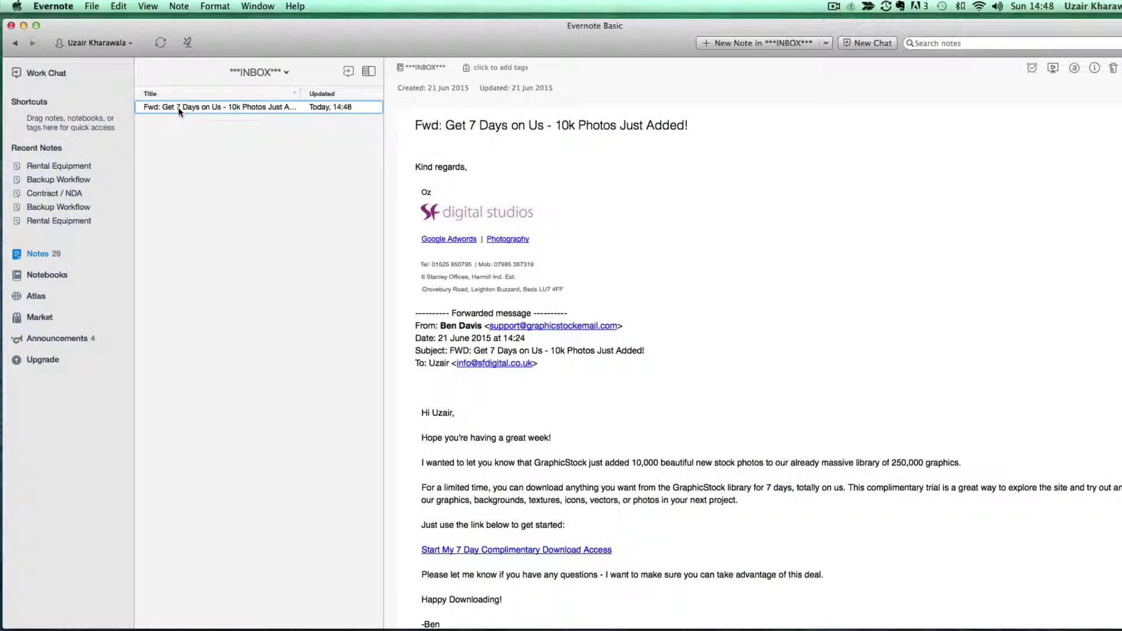
scroll(619, 313, down, 10)
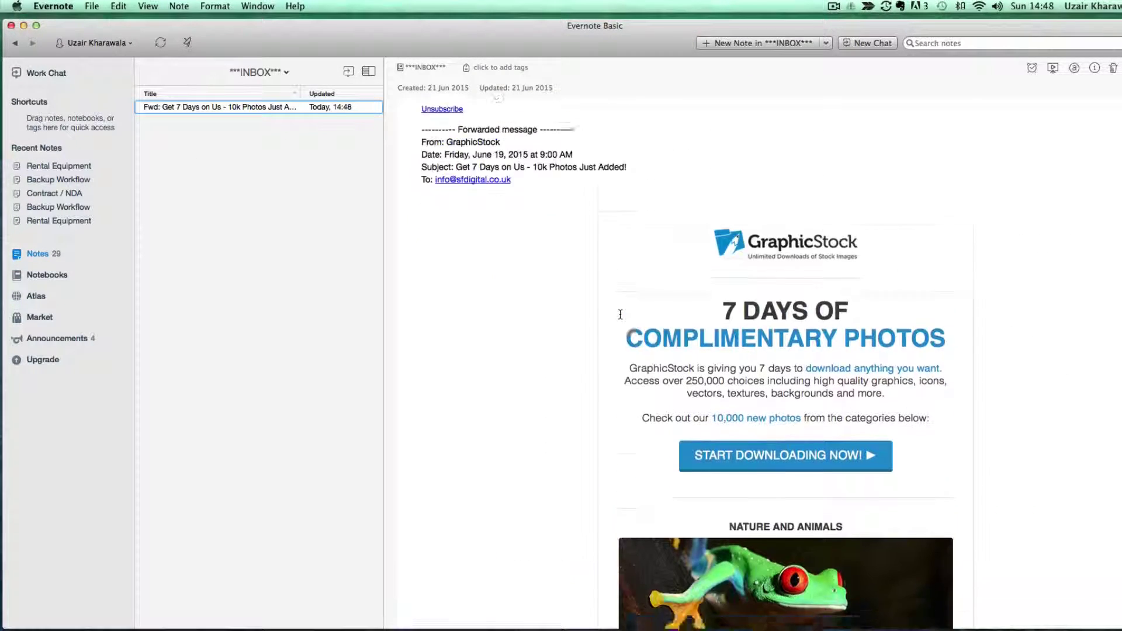
scroll(618, 313, up, 10)
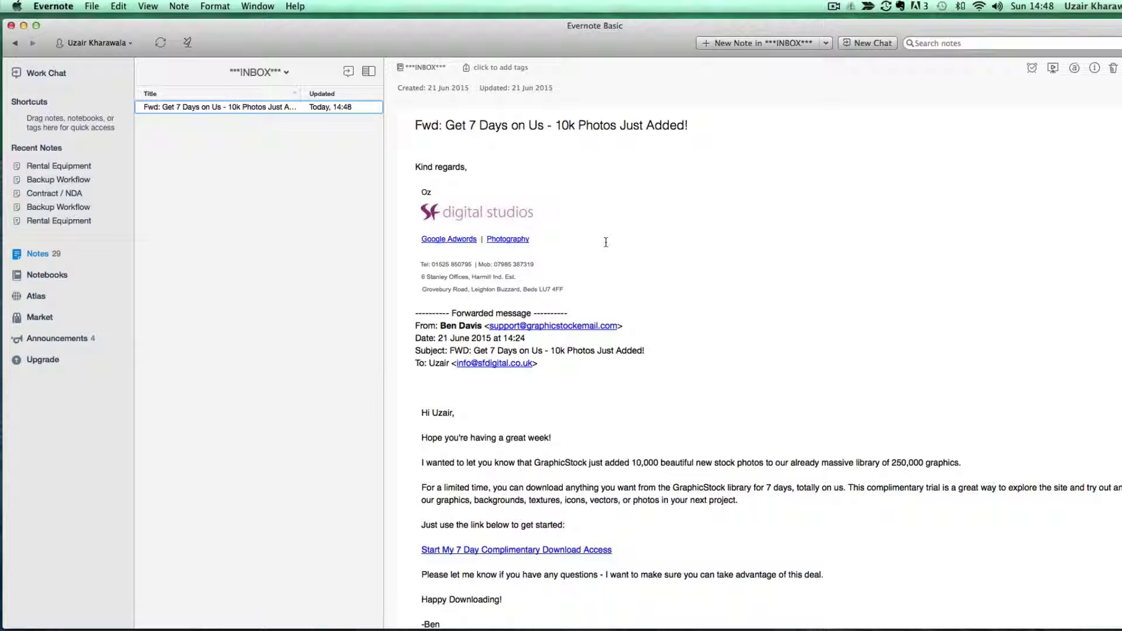
Move the 'Fwd: Get 7 Days on Us' note into the Sue & John's Wedding notebook
click(436, 69)
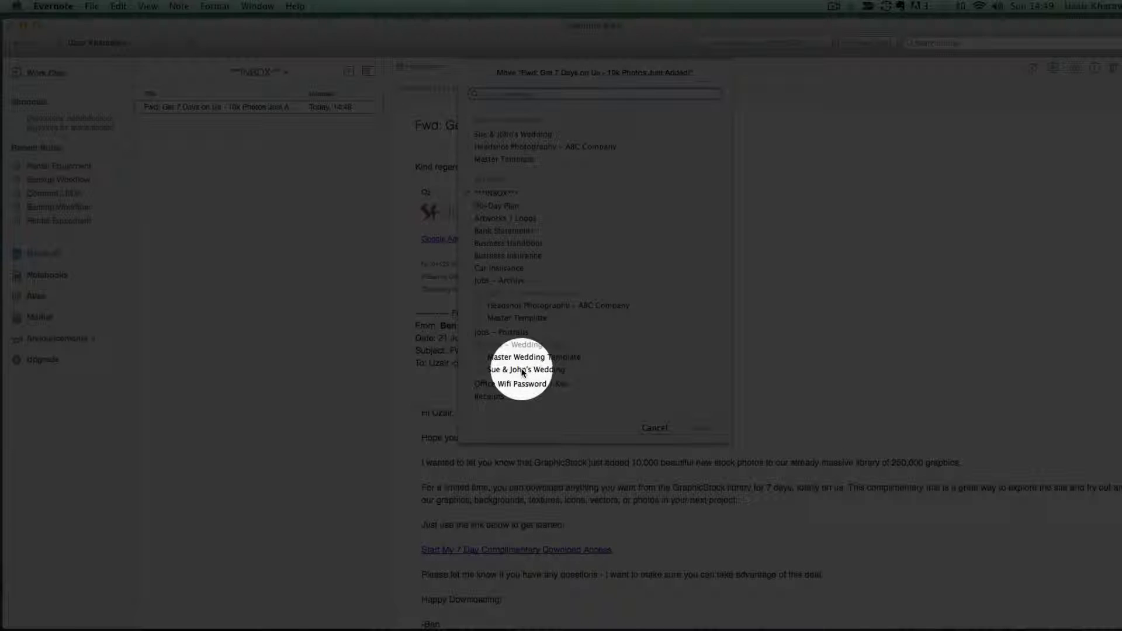
click(522, 371)
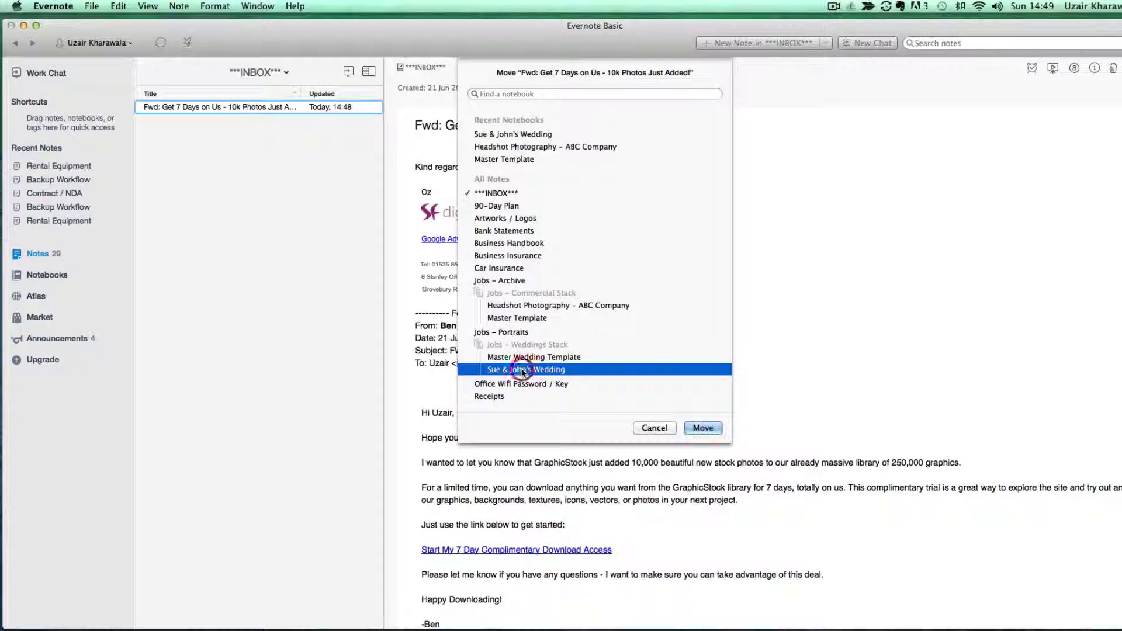
click(699, 429)
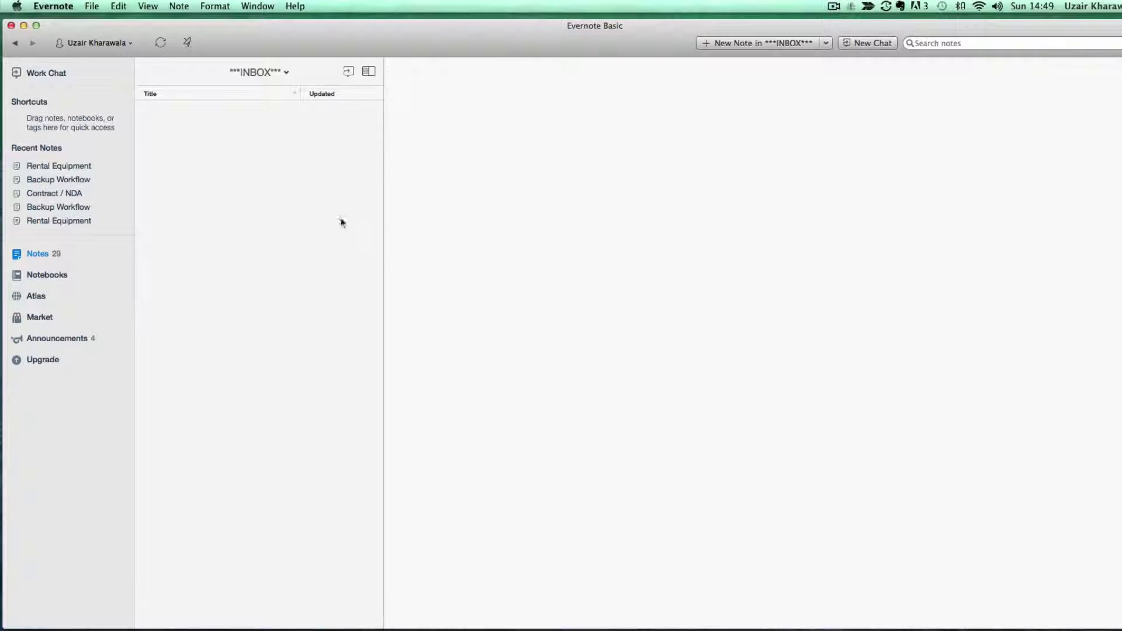
Open Sue & John's Wedding from the Notebooks list and view the 'Fwd: Get 7 Days on Us' note
click(37, 276)
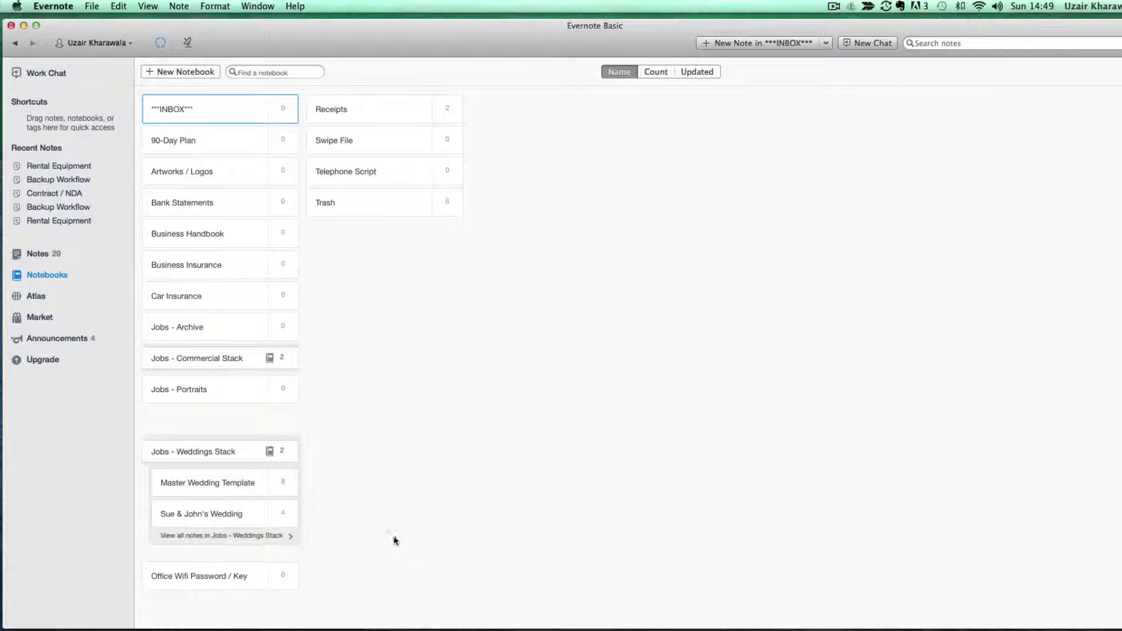
click(208, 513)
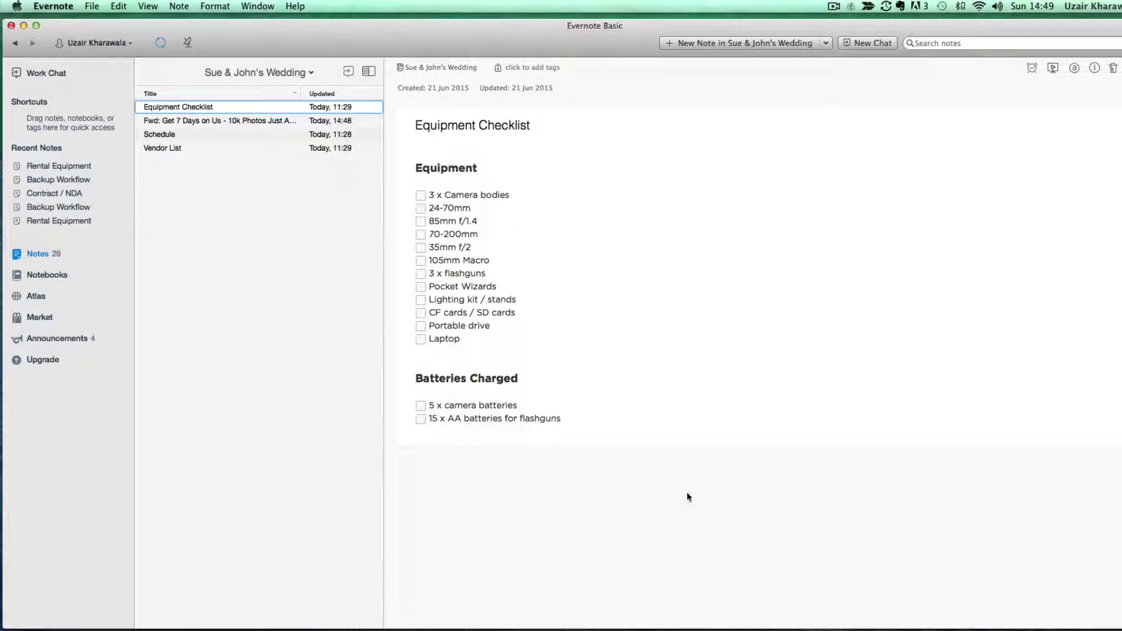
click(211, 119)
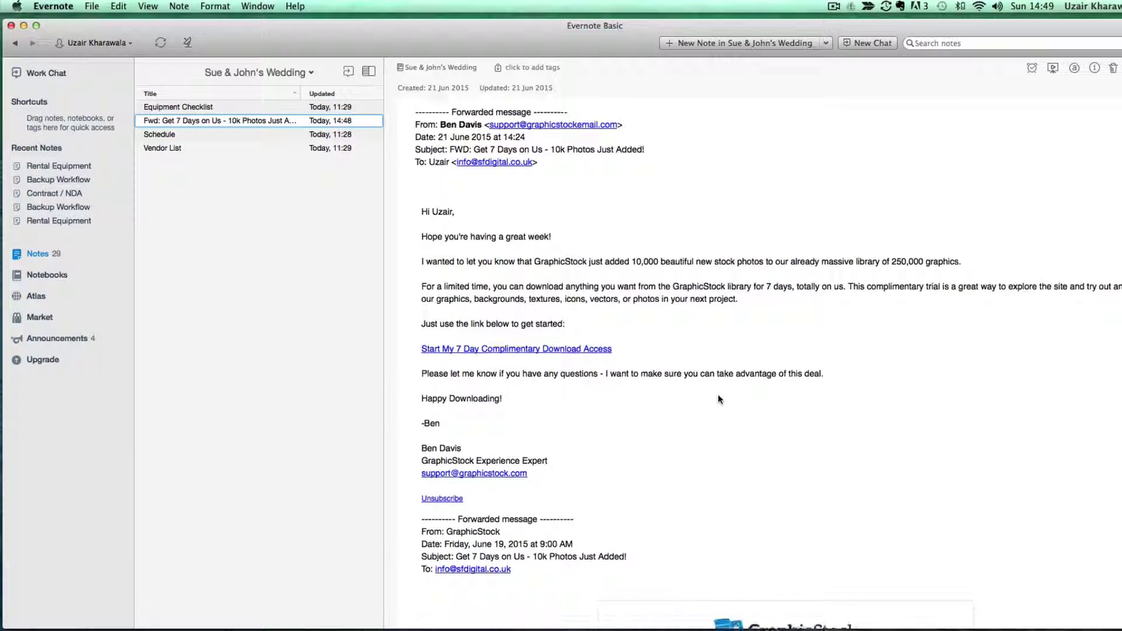